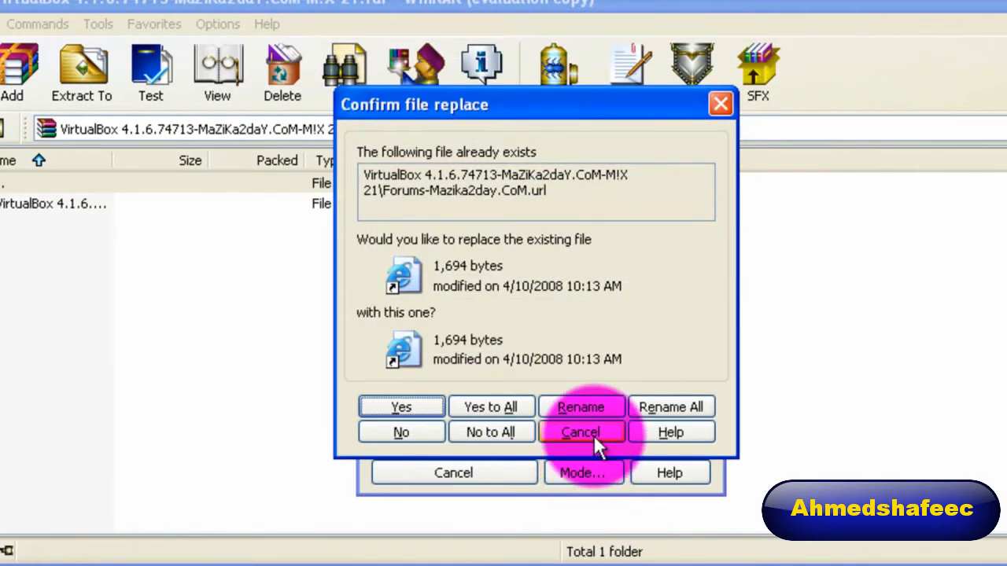
Cancel the archive extraction, close the archive window, and launch the VirtualBox-4.1.6-74713-Win installer from the extracted desktop folder.
click(593, 435)
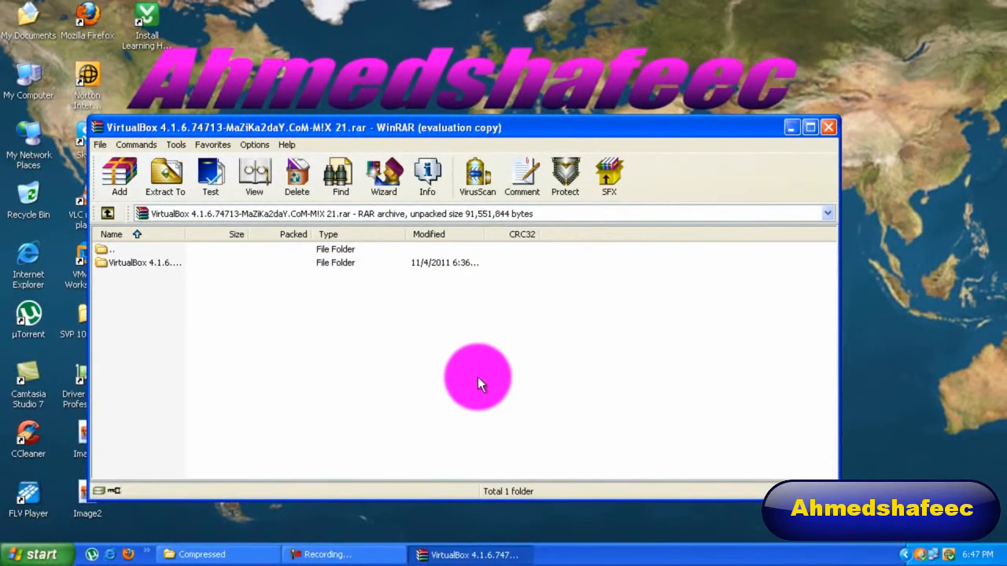
click(826, 128)
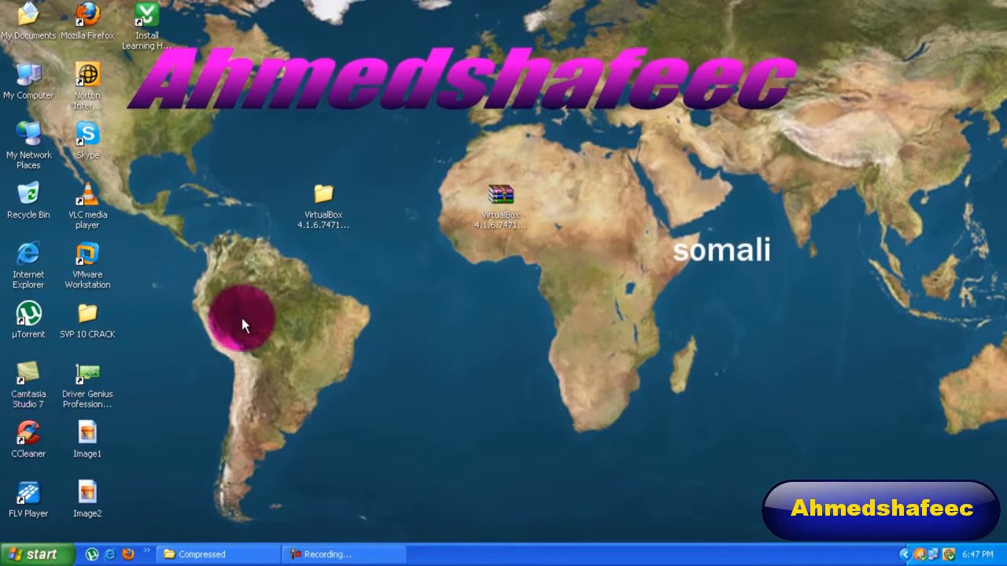
double_click(323, 206)
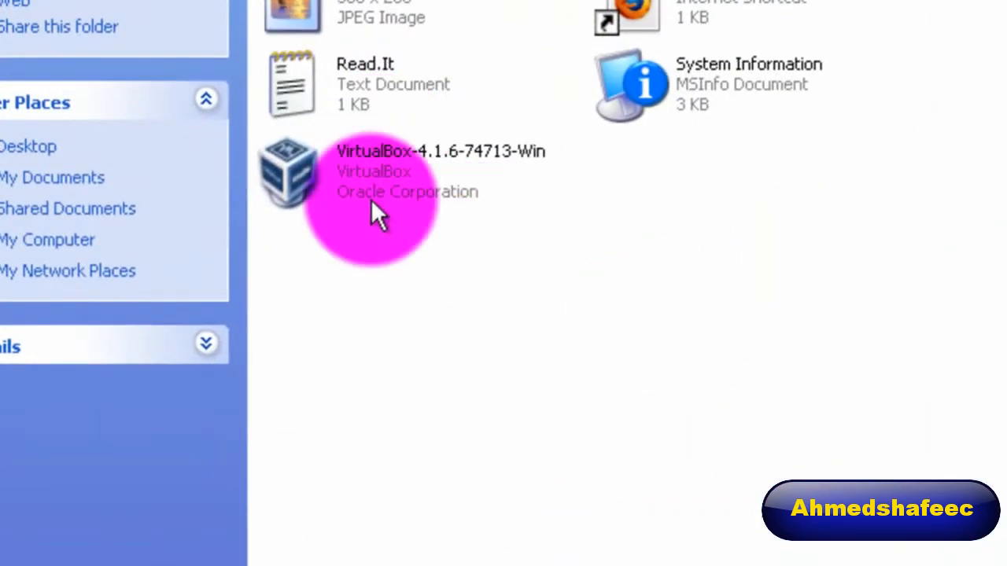
click(371, 154)
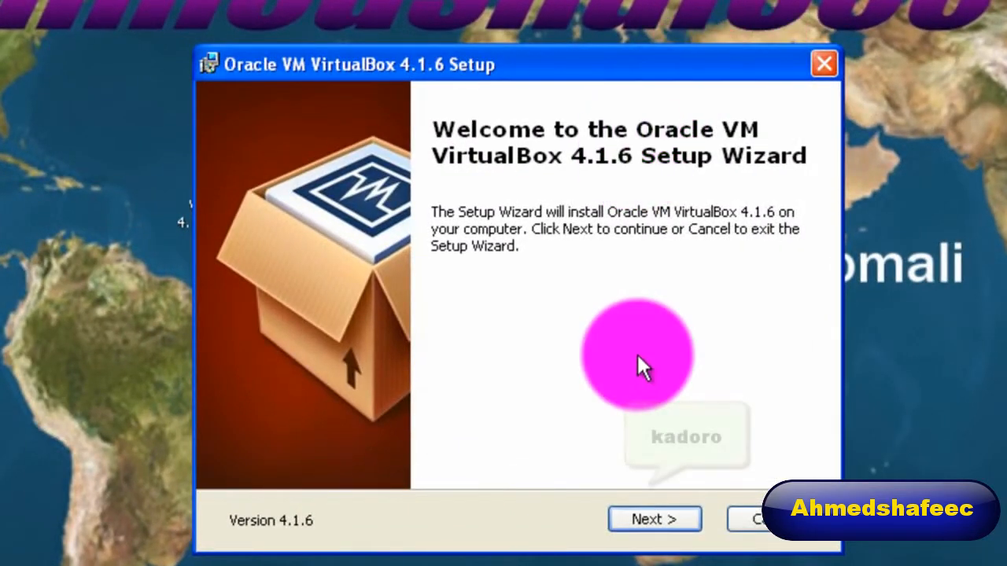
Install Oracle VM VirtualBox 4.1.6 with the default features, accepting the network interface reset and turning off starting it after installation.
click(650, 520)
click(649, 520)
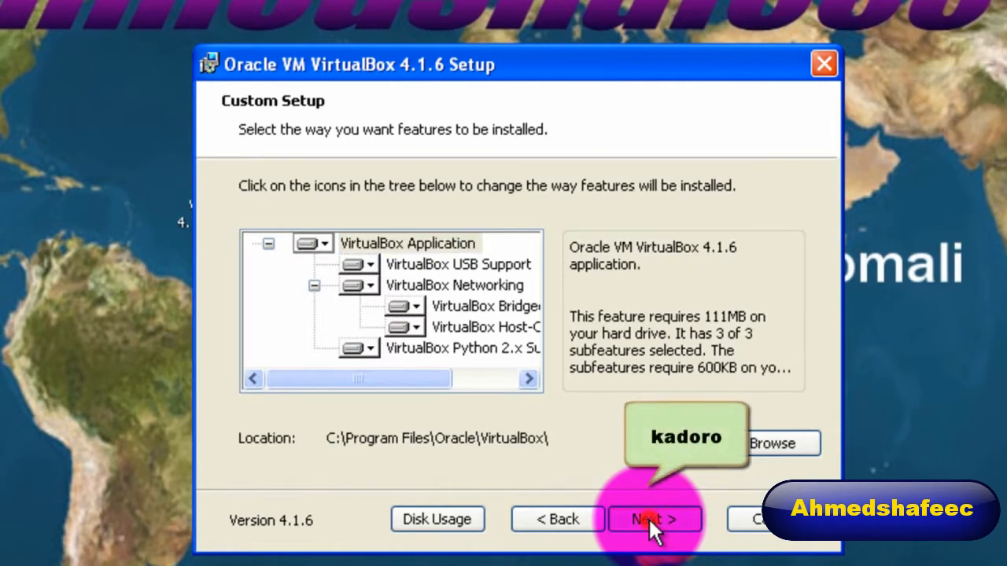
click(649, 520)
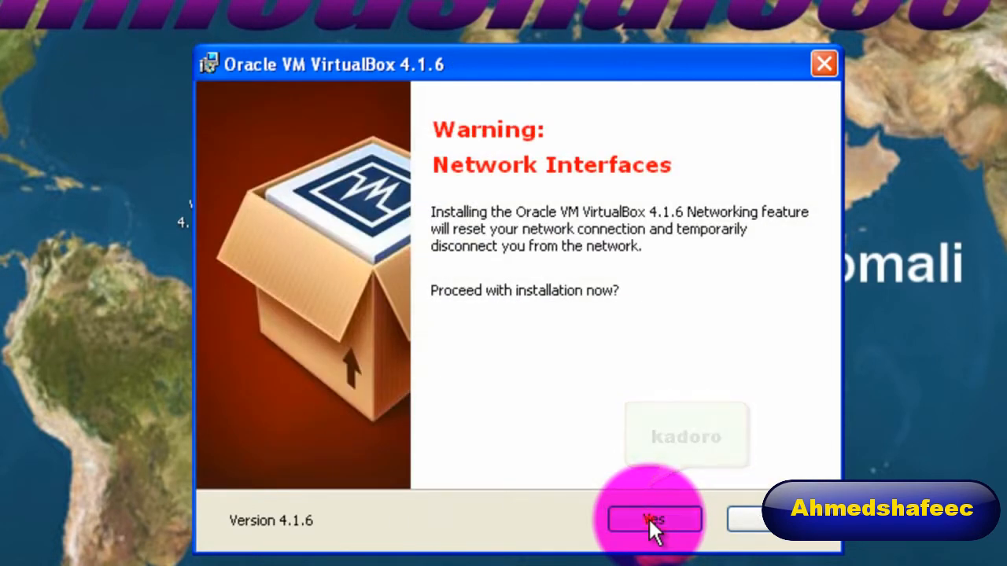
click(649, 520)
click(649, 520)
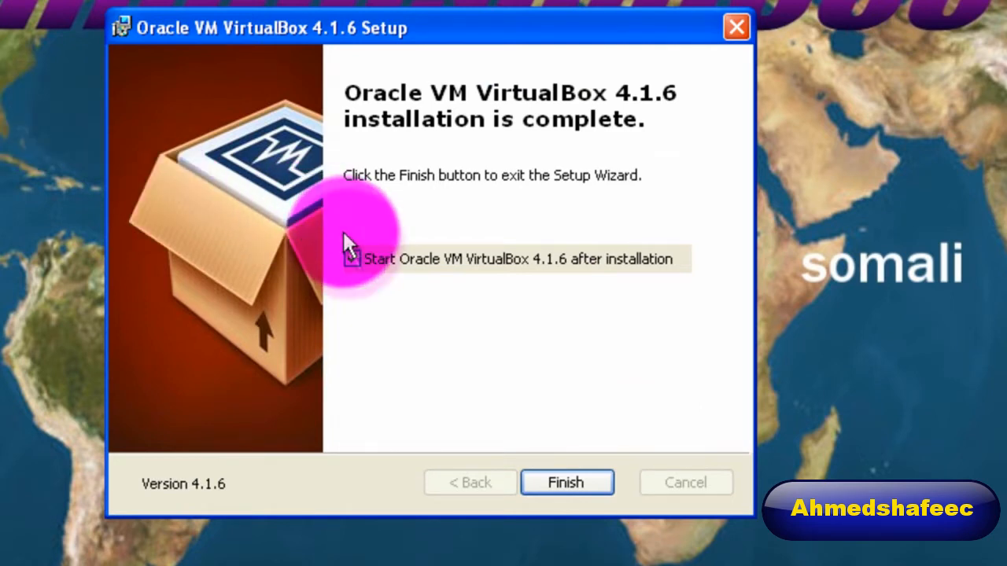
click(361, 256)
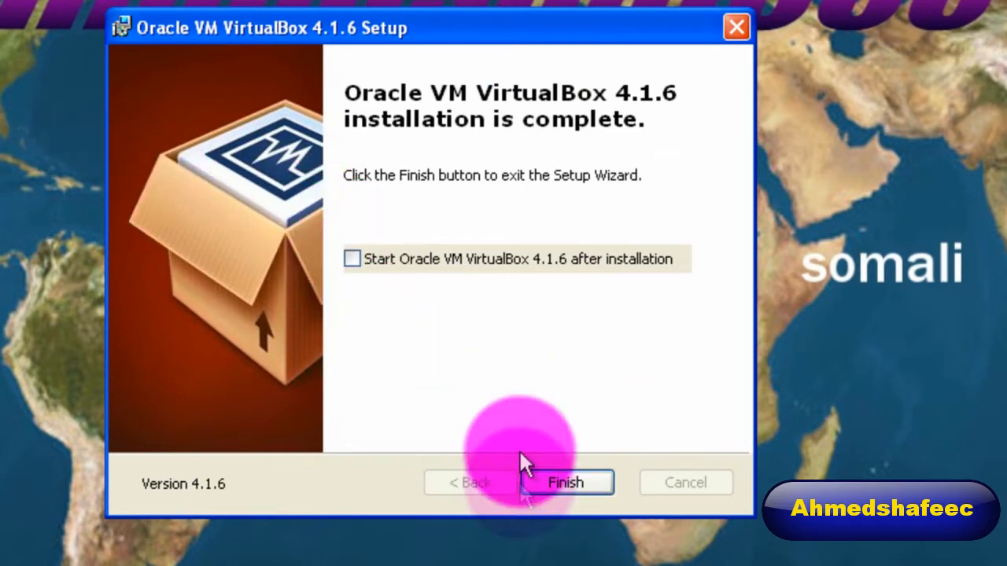
click(562, 493)
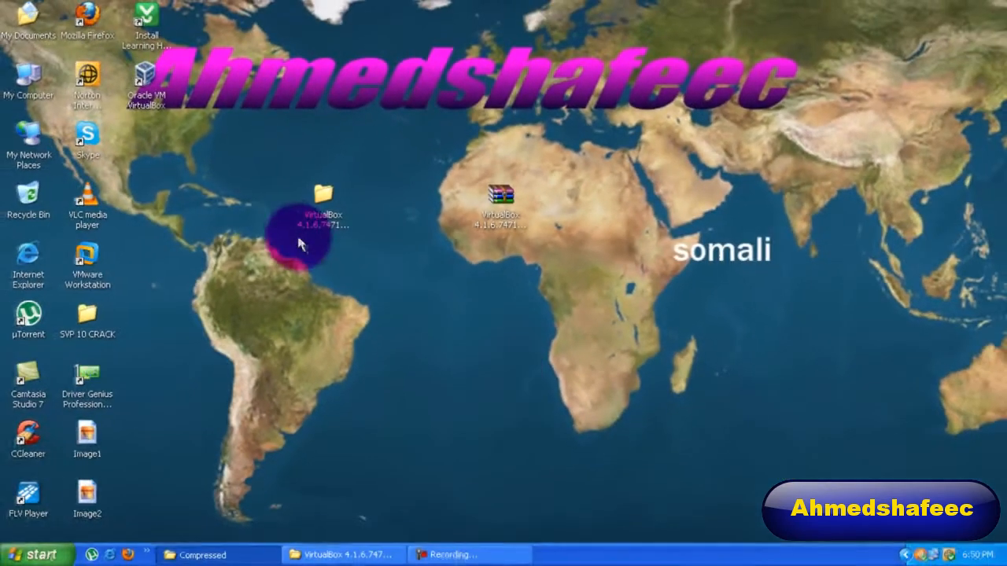
Open Oracle VM VirtualBox from the desktop, begin creating a new virtual machine, and enter the owner's name as the machine name.
click(161, 89)
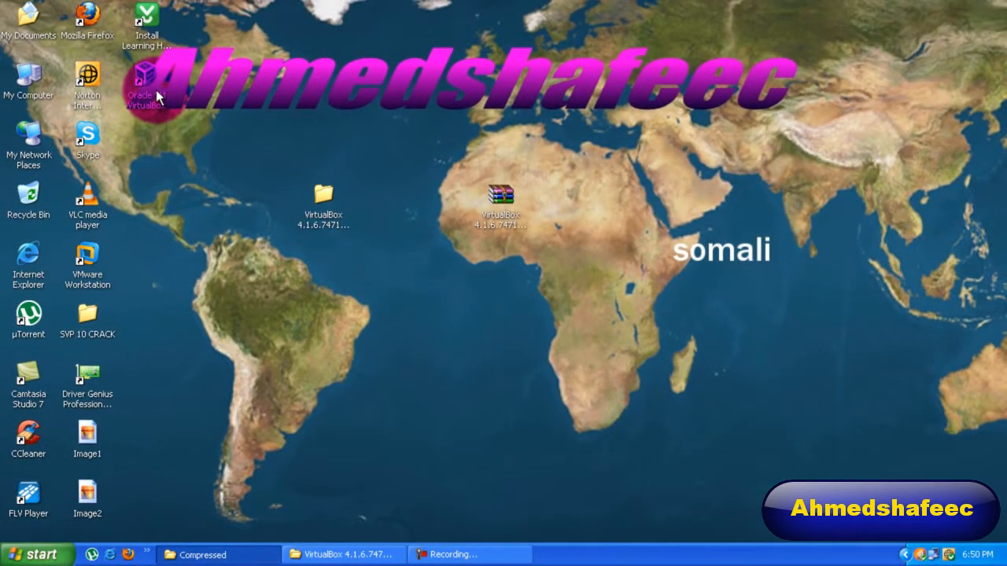
double_click(156, 89)
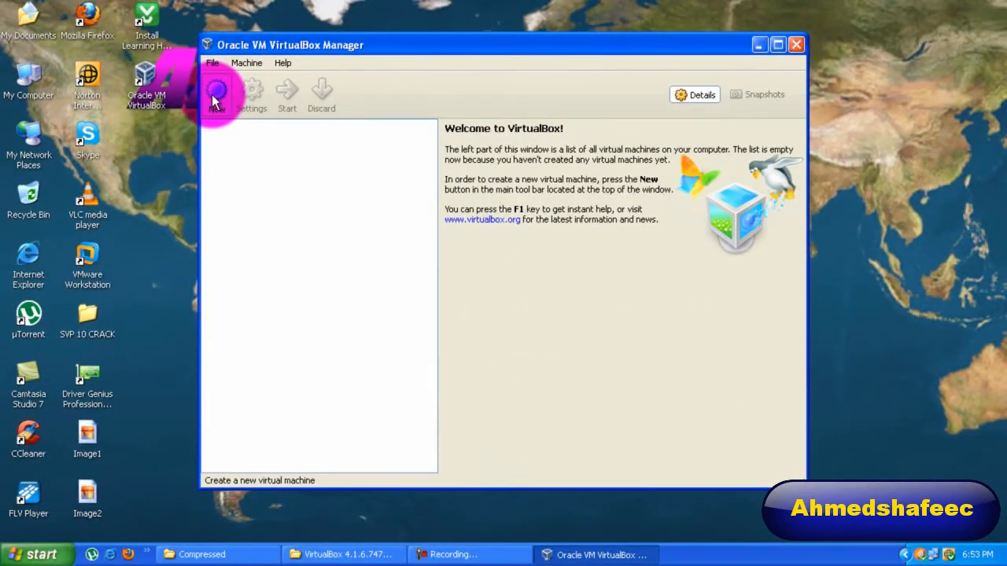
click(216, 95)
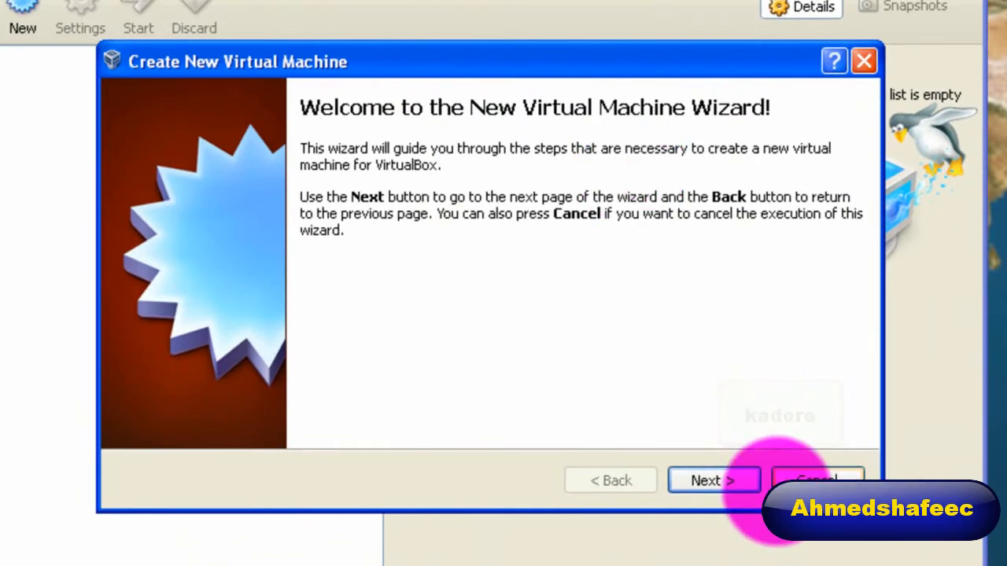
click(753, 483)
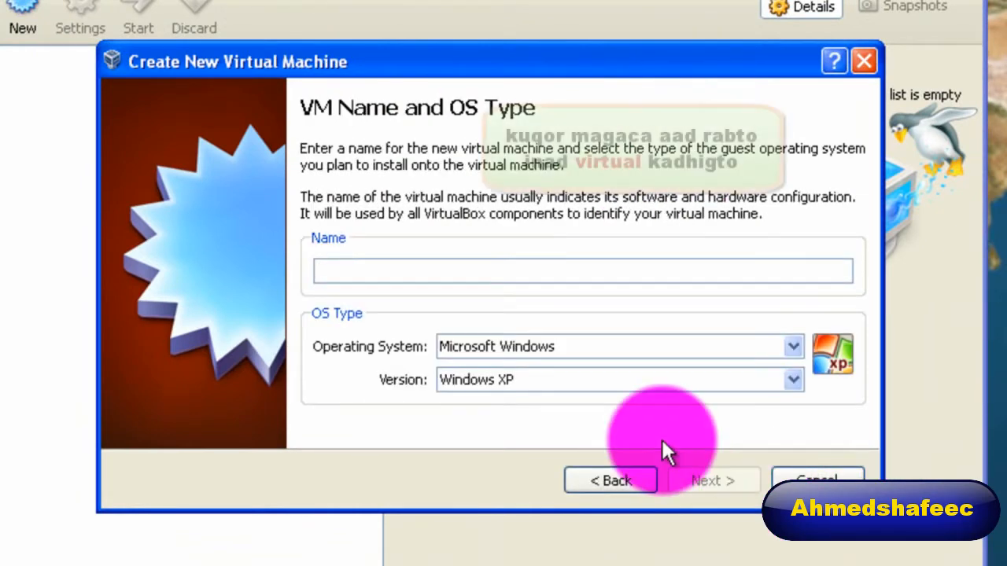
text(ahmedshaf)
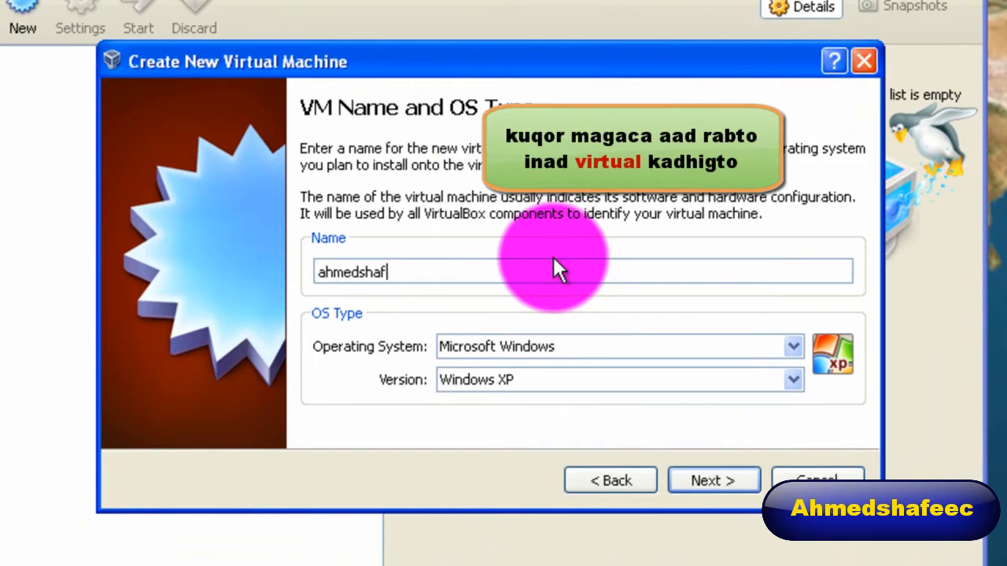
text(e)
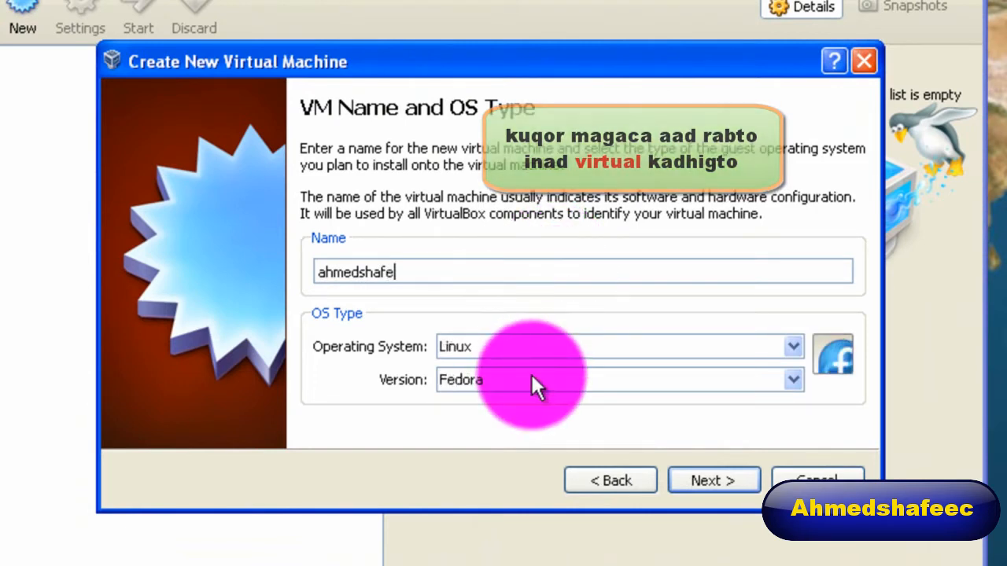
text(ec)
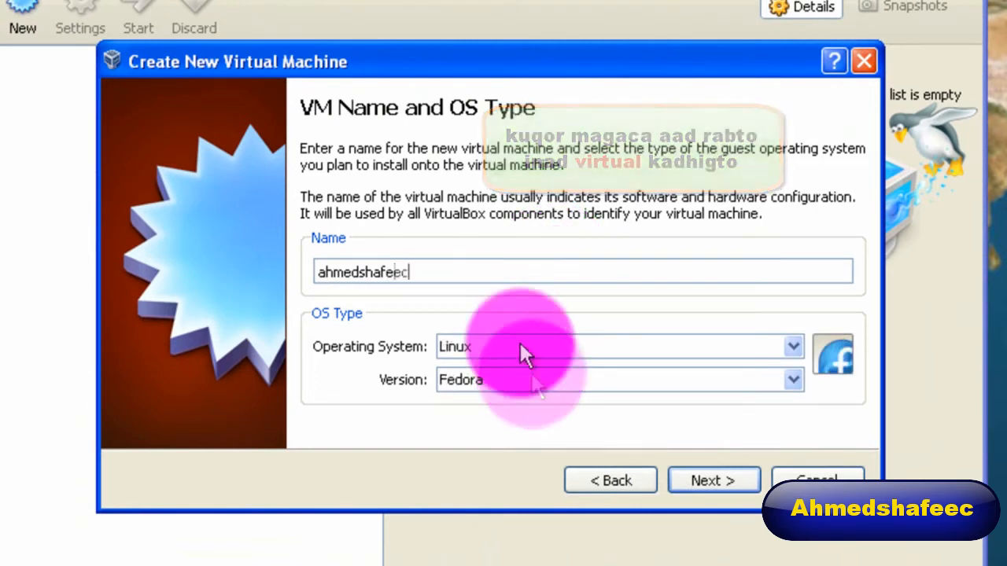
Set the new machine's operating system to Microsoft Windows and its version to Windows 7.
click(562, 348)
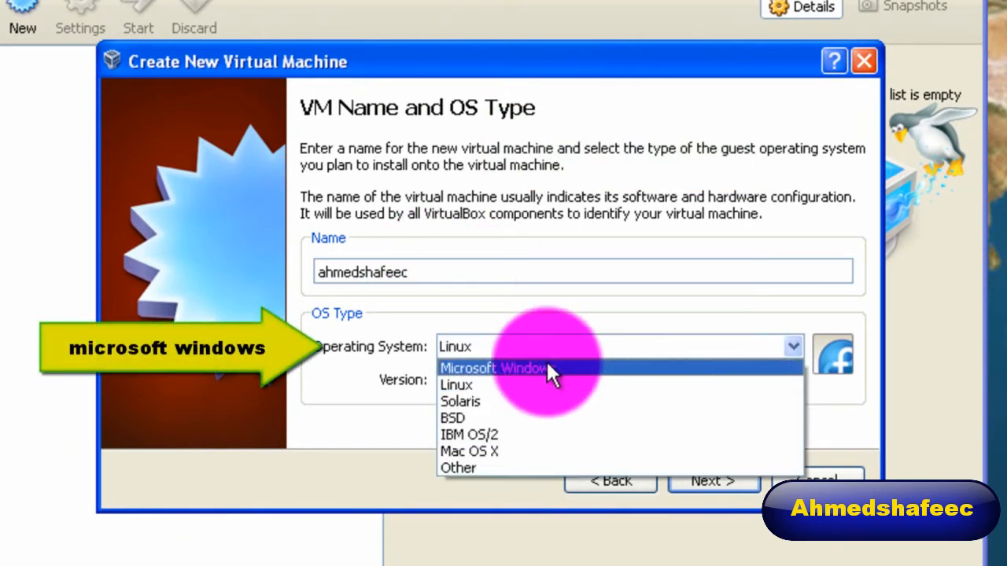
click(548, 366)
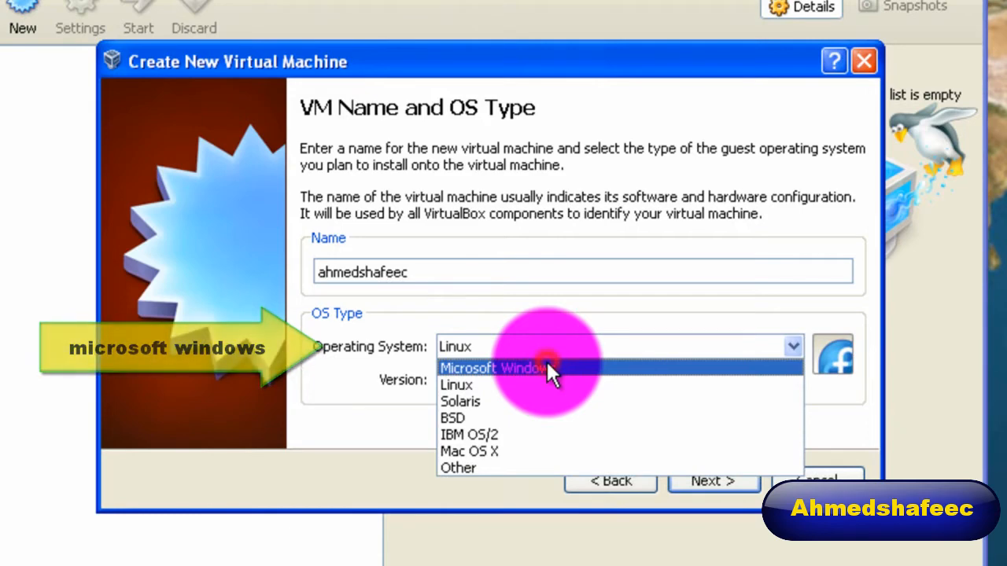
click(549, 368)
click(548, 384)
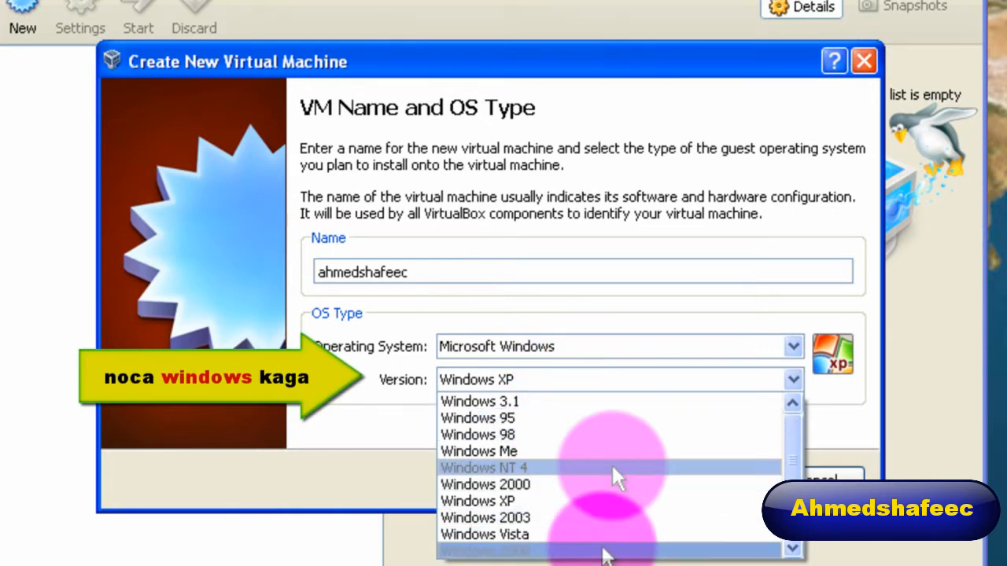
scroll(790, 456, down, 1)
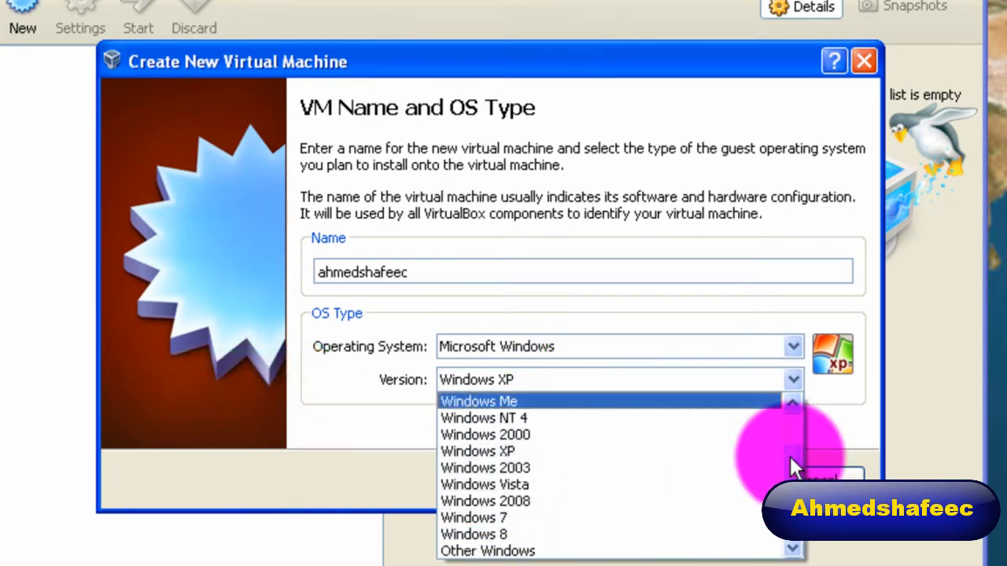
click(556, 516)
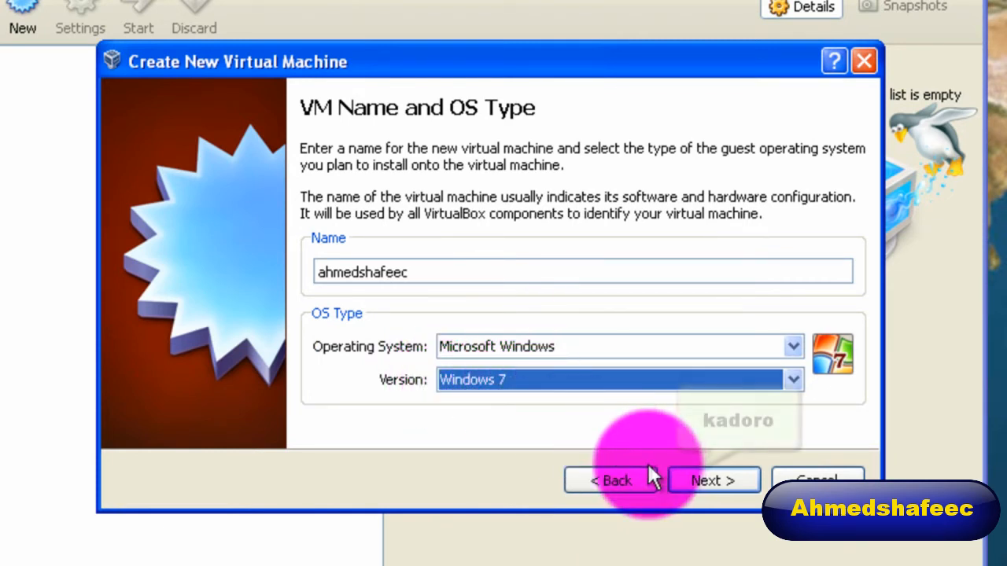
Set the virtual machine's base memory size to 1261 MB and accept it.
click(684, 475)
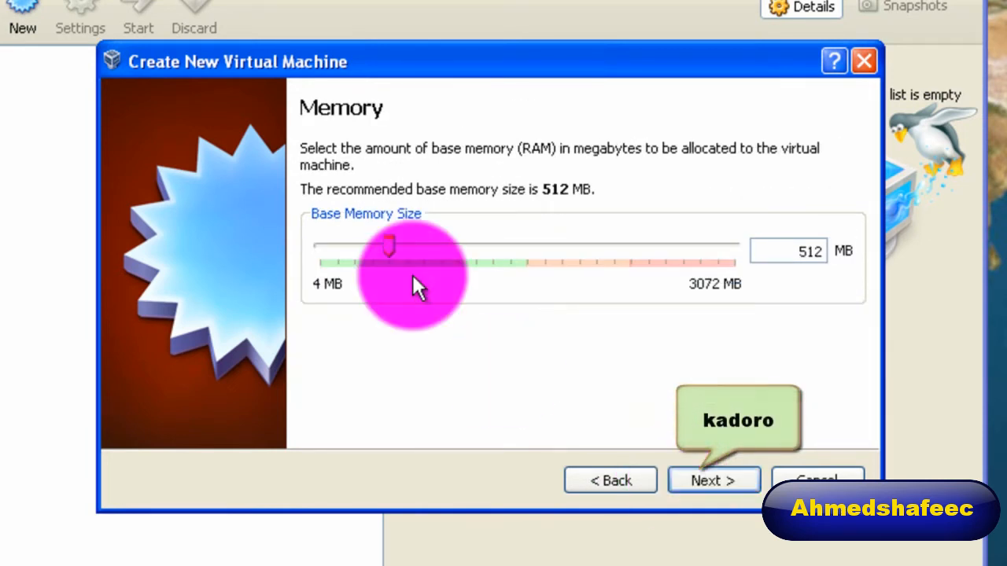
drag(400, 262, 498, 273)
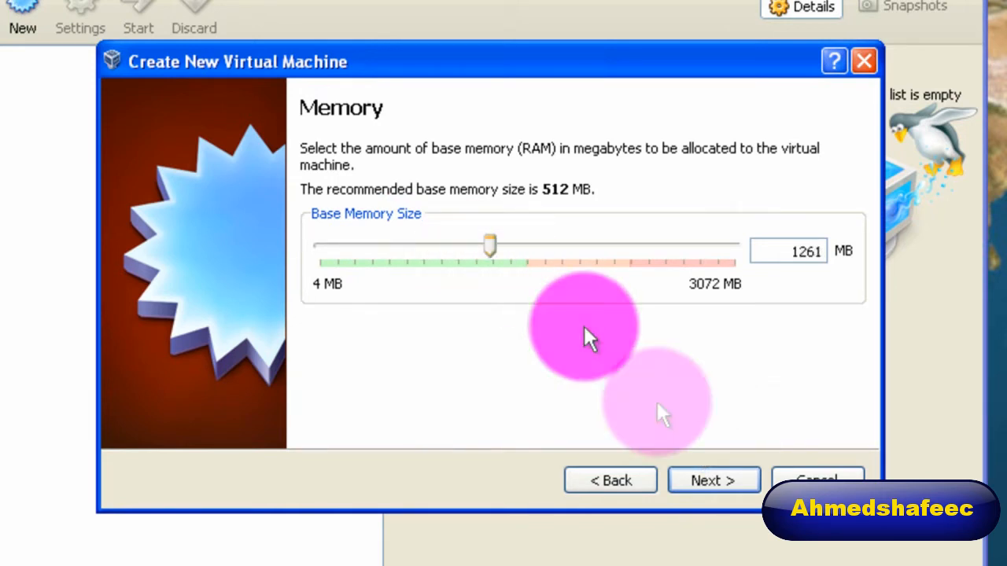
click(692, 476)
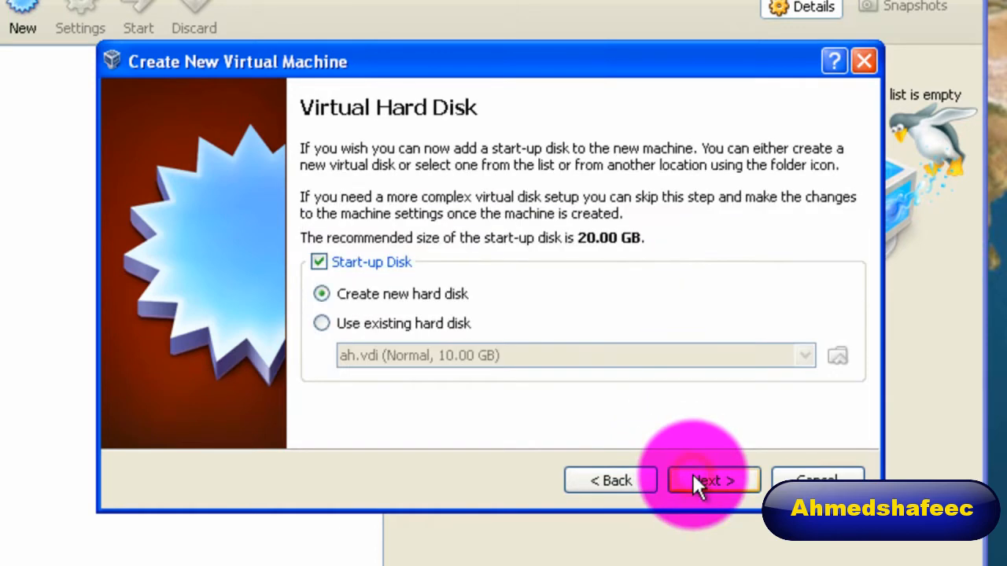
Create a new 20.00 GB start-up hard disk for the virtual machine as a VDI (VirtualBox Disk Image).
click(338, 293)
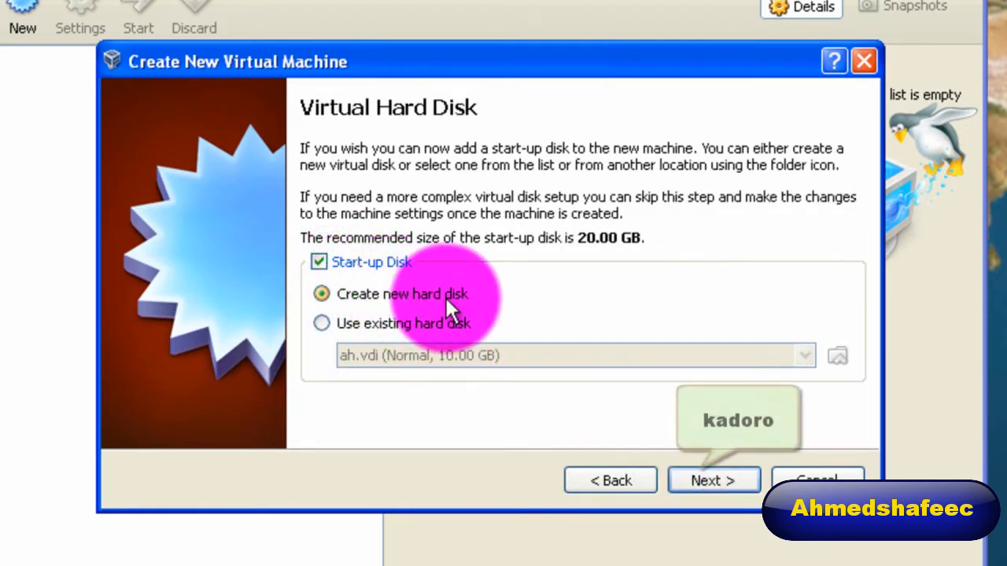
click(711, 470)
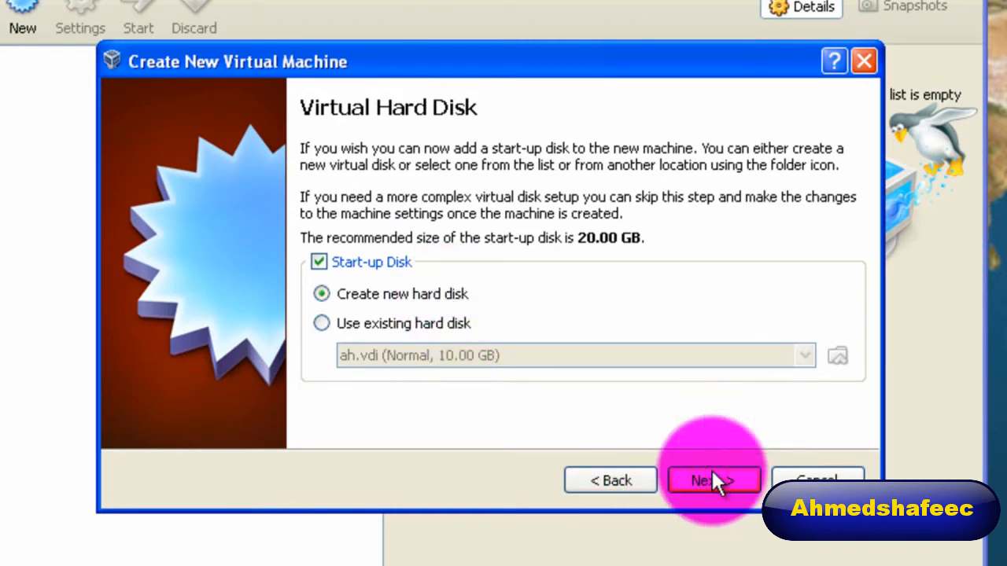
click(711, 472)
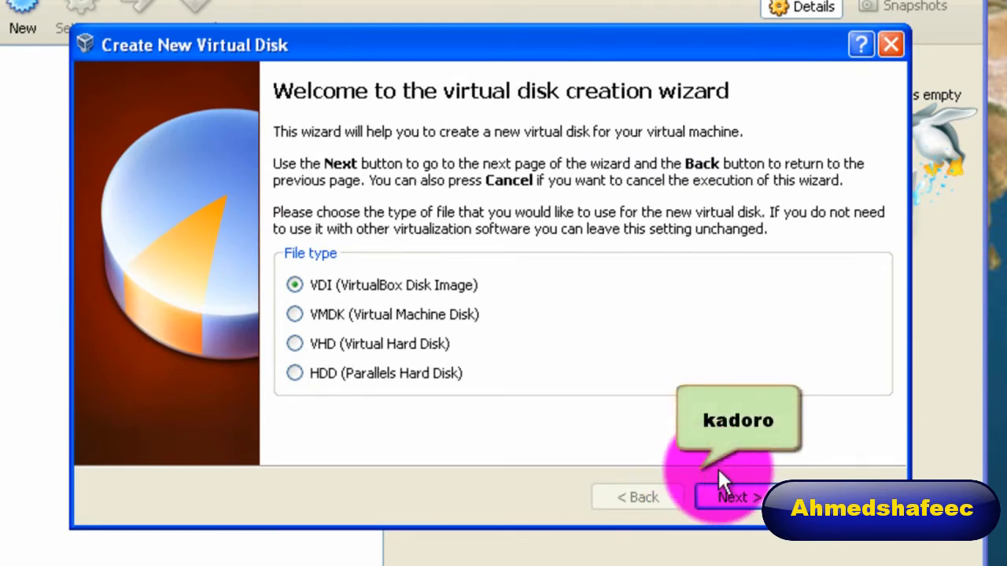
click(731, 502)
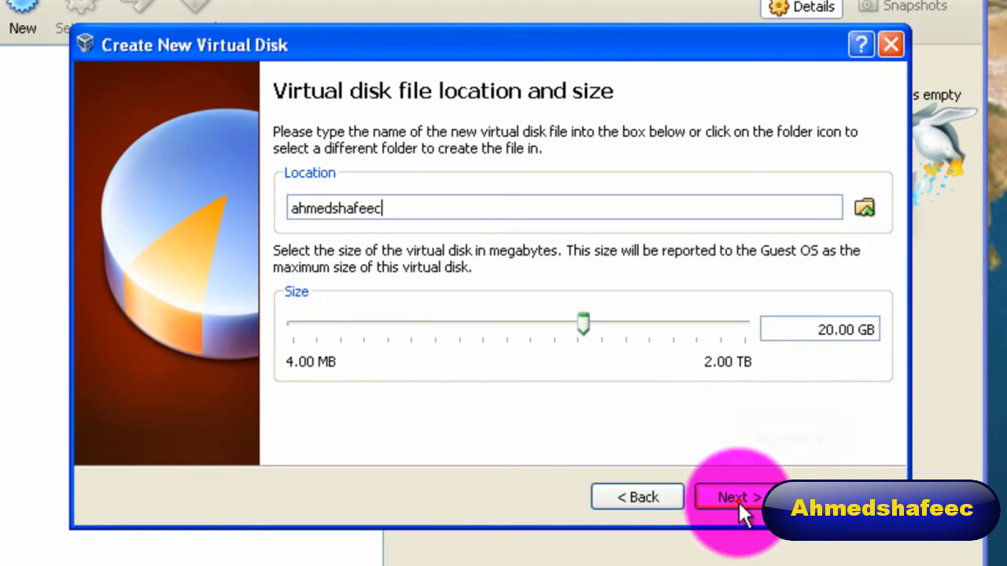
click(738, 500)
click(737, 500)
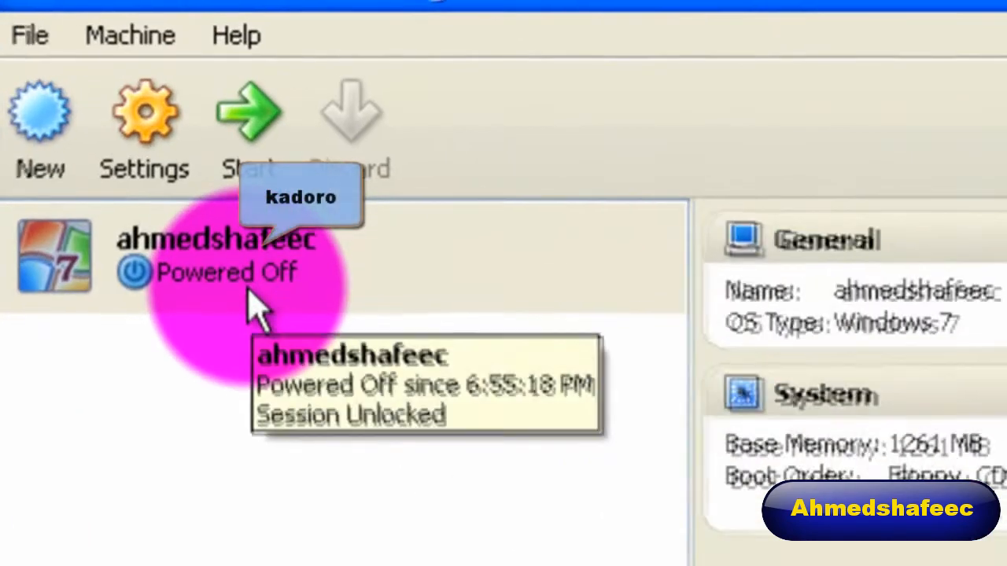
Start the new virtual machine and boot it from Host Drive 'E:' as the installation media in the First Run Wizard.
click(236, 147)
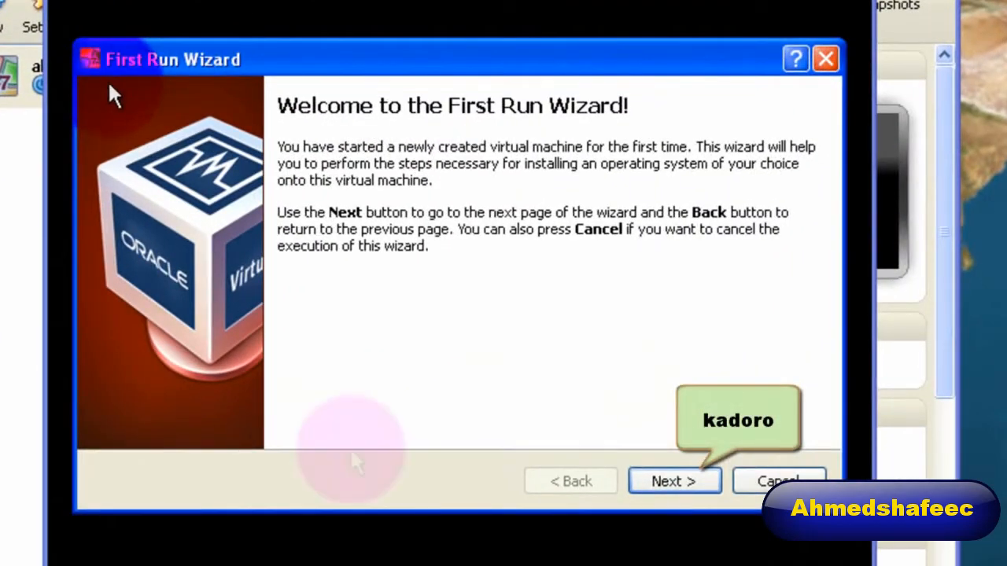
click(668, 478)
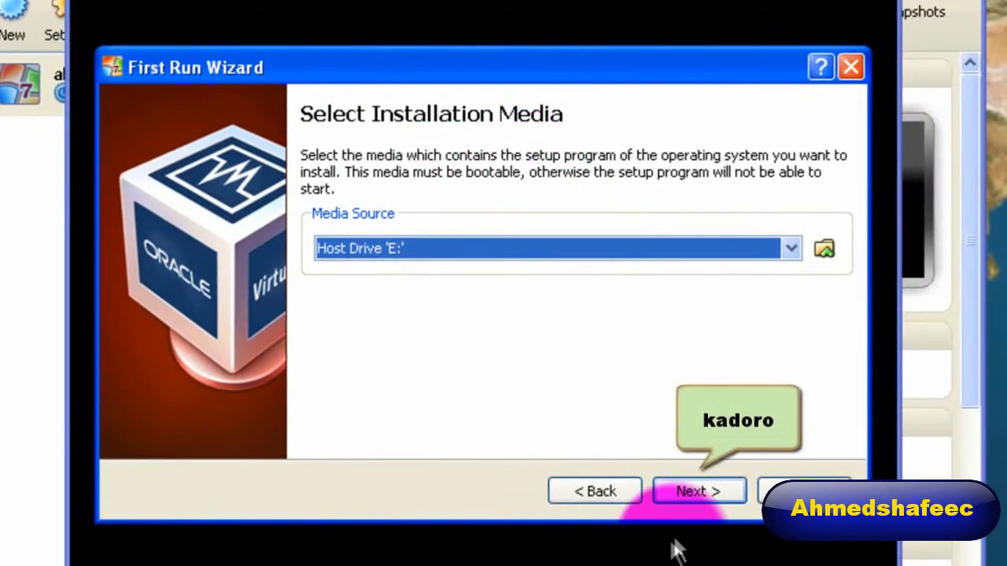
click(705, 496)
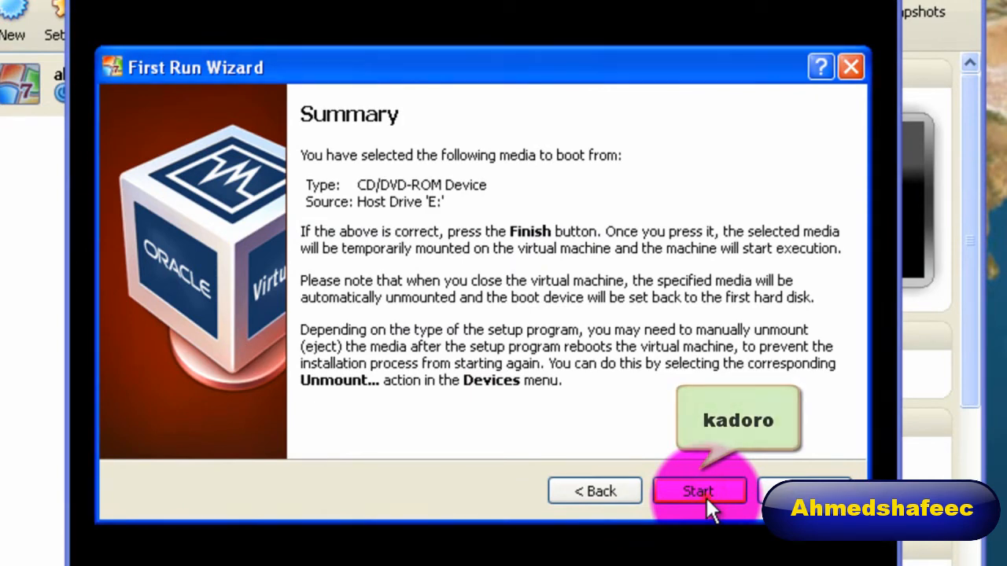
click(698, 492)
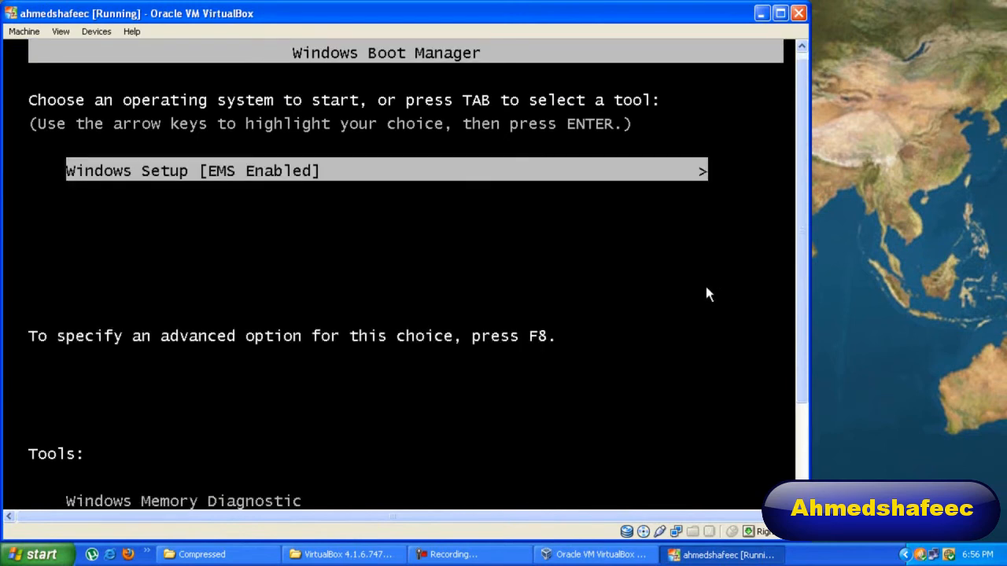
Capture the mouse and keyboard in the virtual machine's display, and stop the capture message from showing again.
click(668, 294)
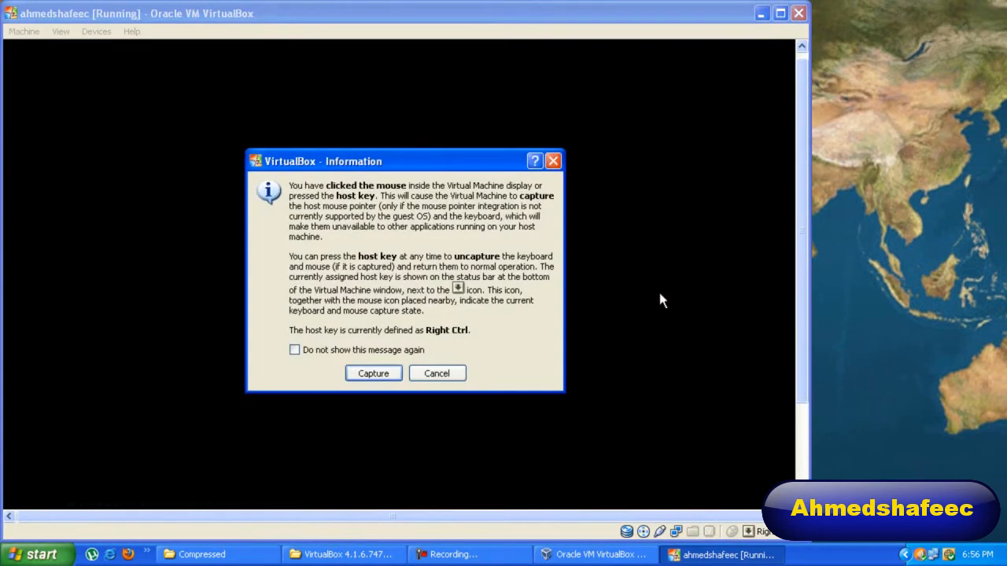
click(388, 350)
click(379, 370)
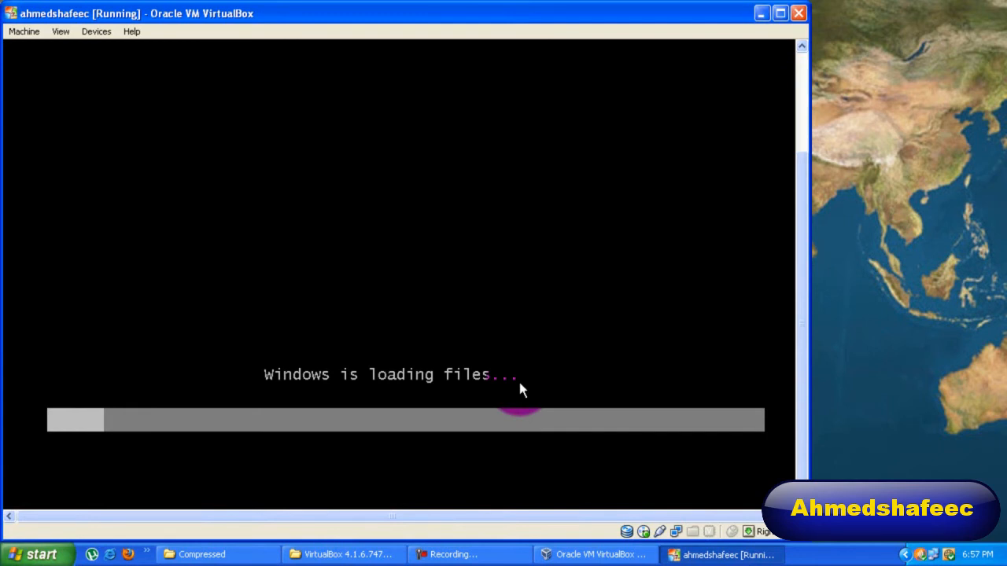
Close the running virtual machine with the option to power it off.
click(799, 14)
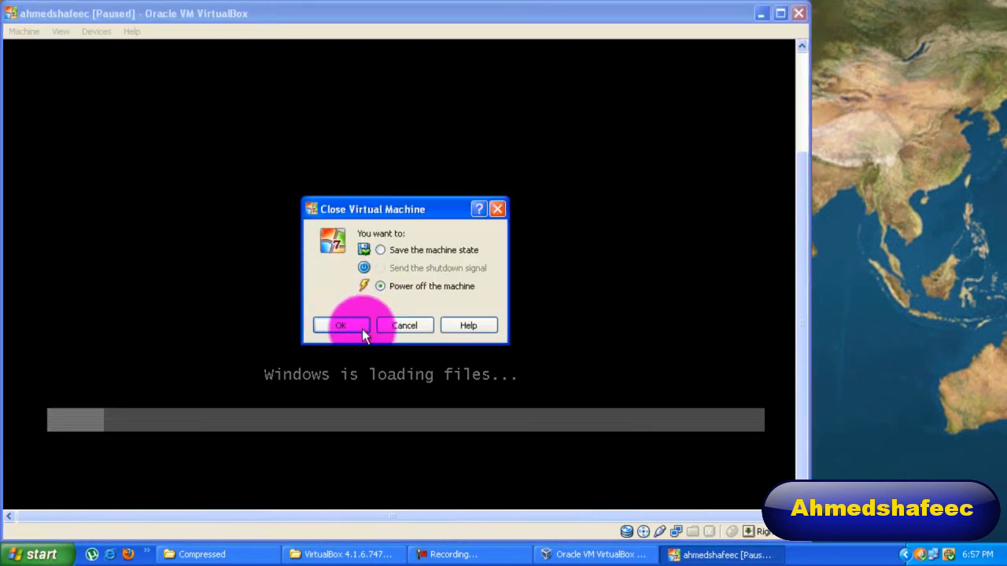
click(357, 325)
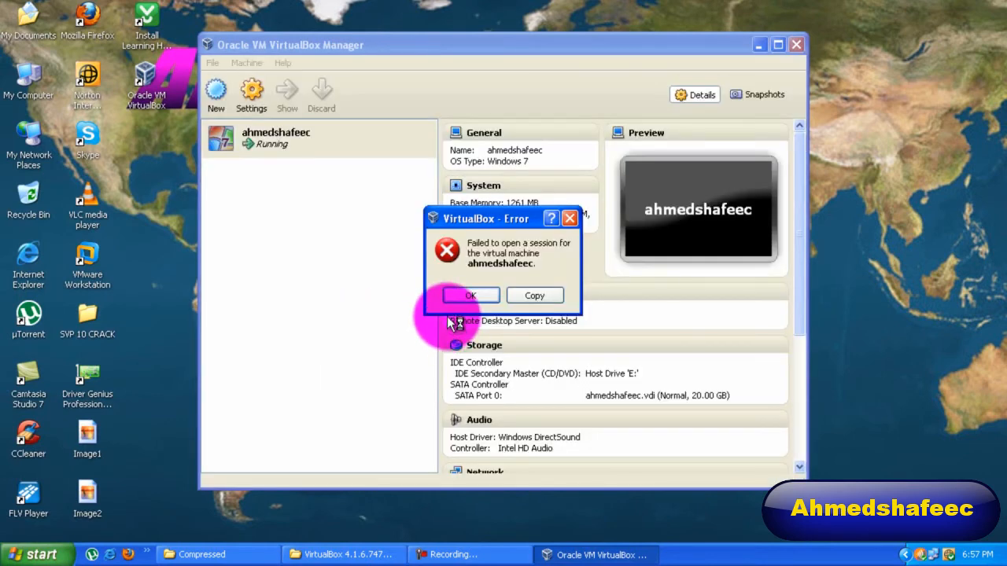
click(683, 171)
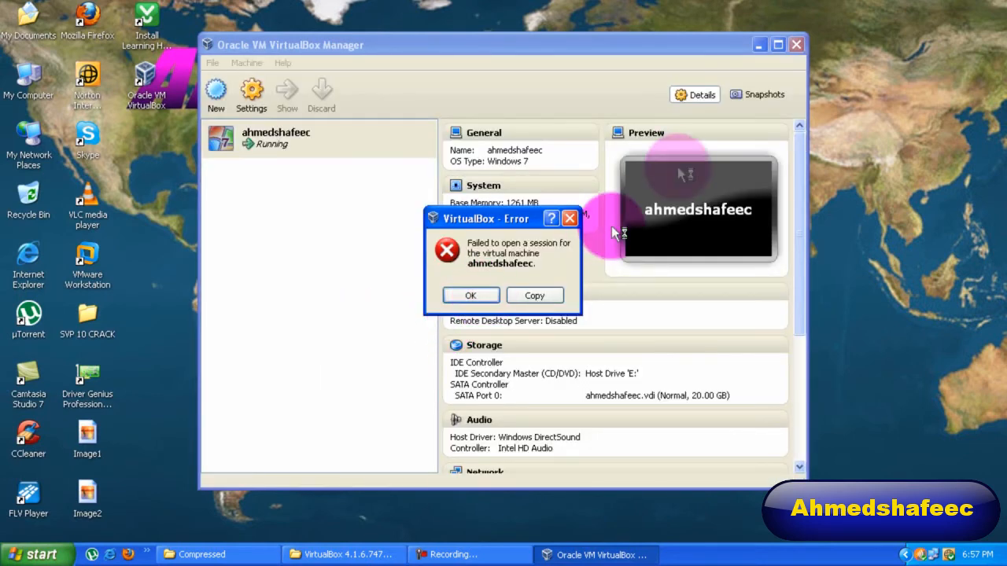